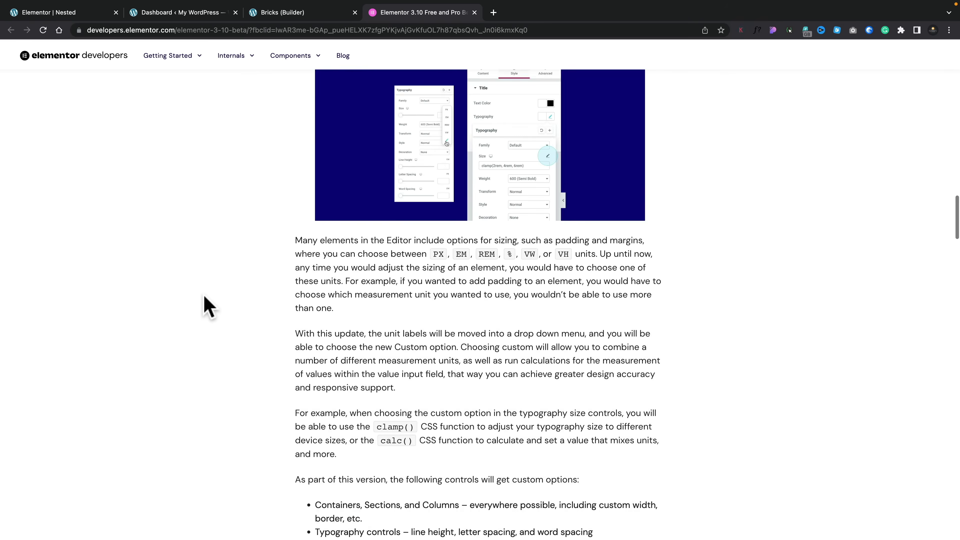
- Review Elementor's Experiments settings, where Flexbox Container and Nested Elements are Active
scroll(209, 306, up, 9)
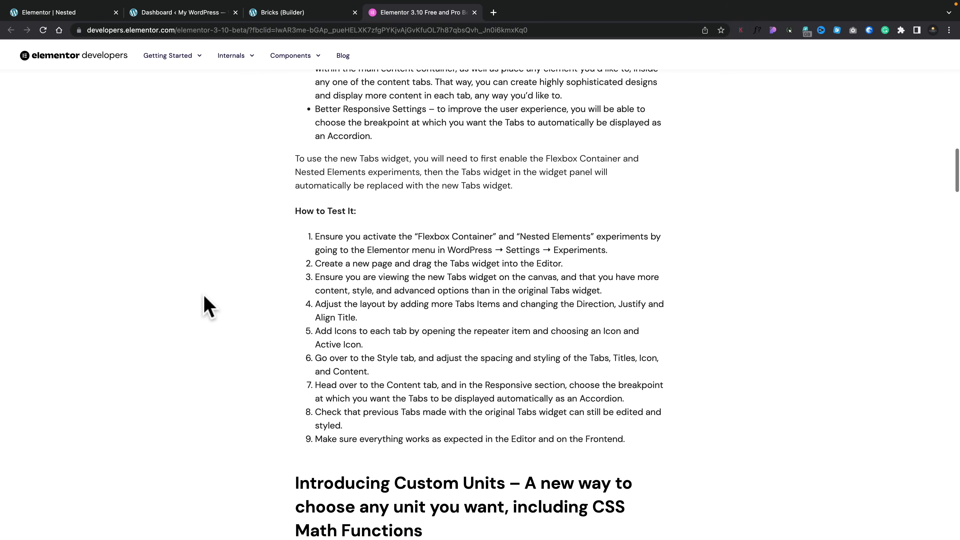
scroll(209, 306, up, 6)
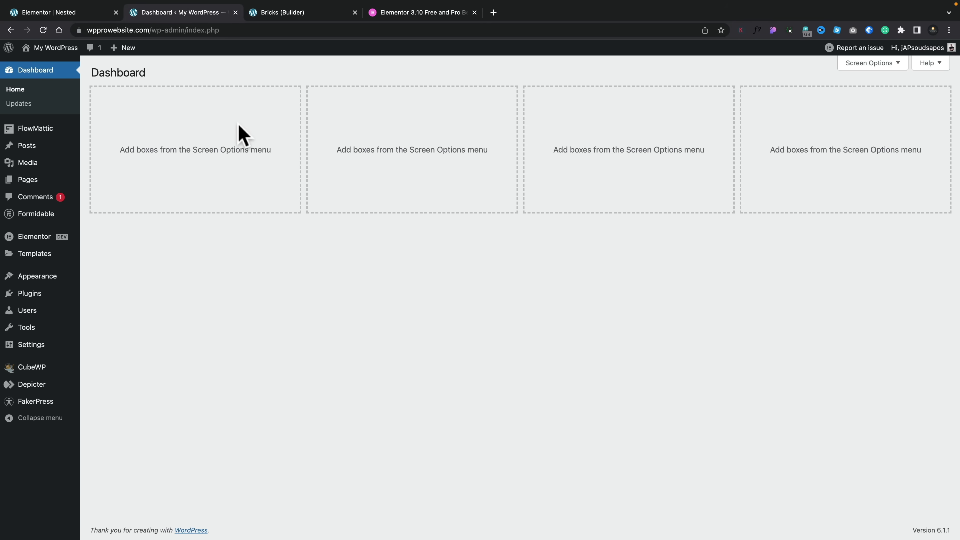
mouse_move(57, 238)
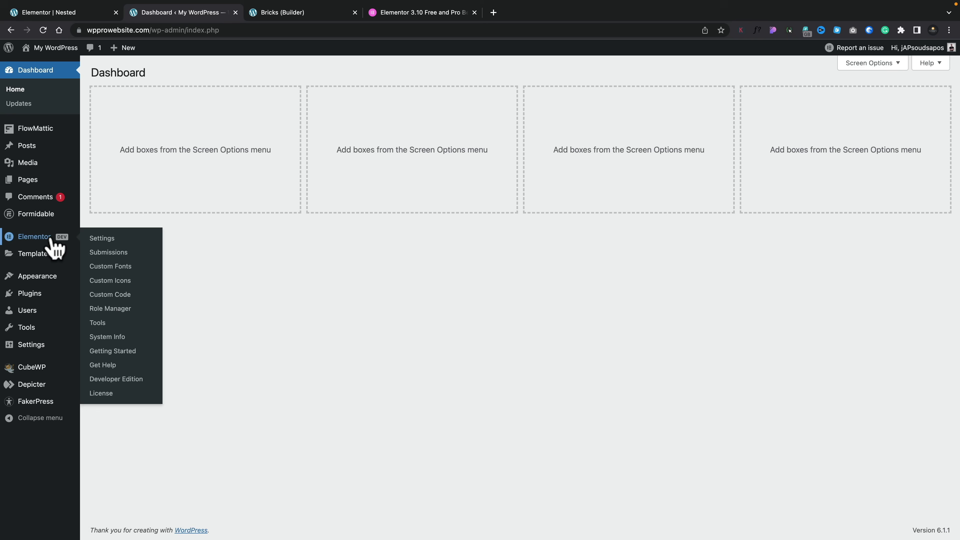
click(104, 238)
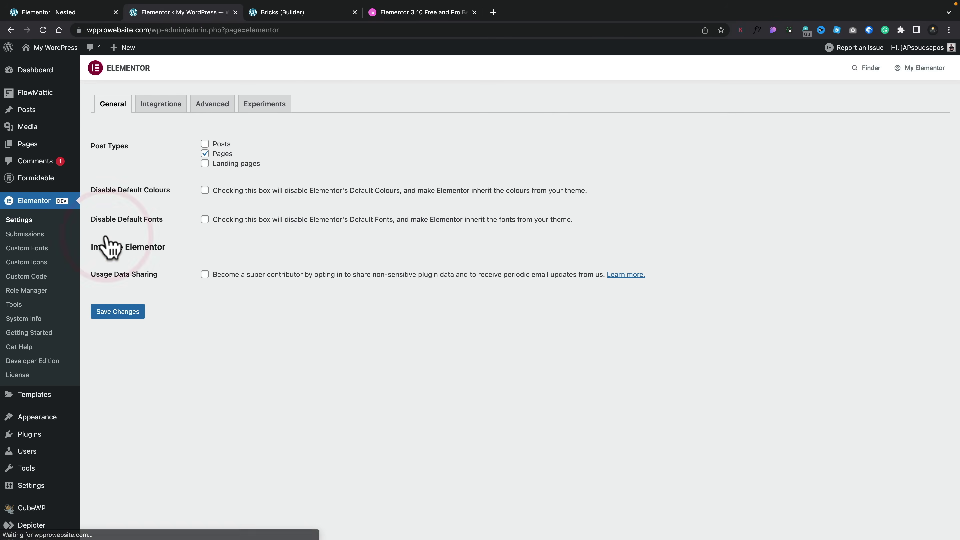
click(267, 107)
scroll(383, 315, down, 5)
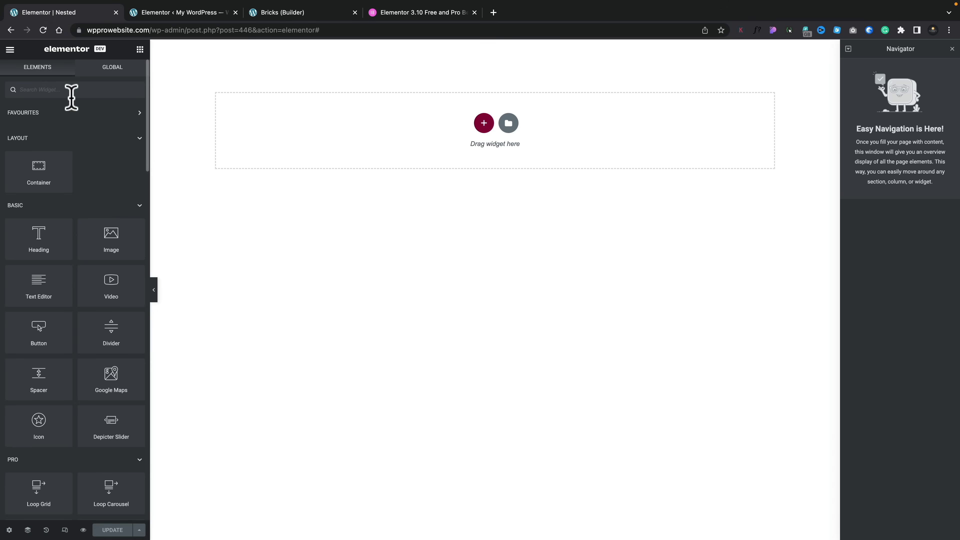
- Search for 'tabs' and drop the Tabs widget onto the empty Nested page
click(67, 90)
text(tabs)
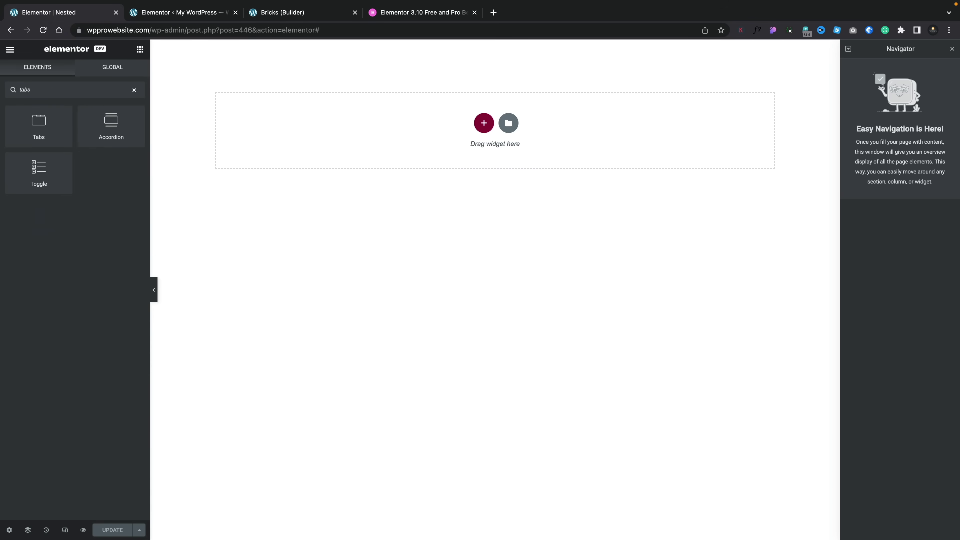
drag(39, 126, 324, 127)
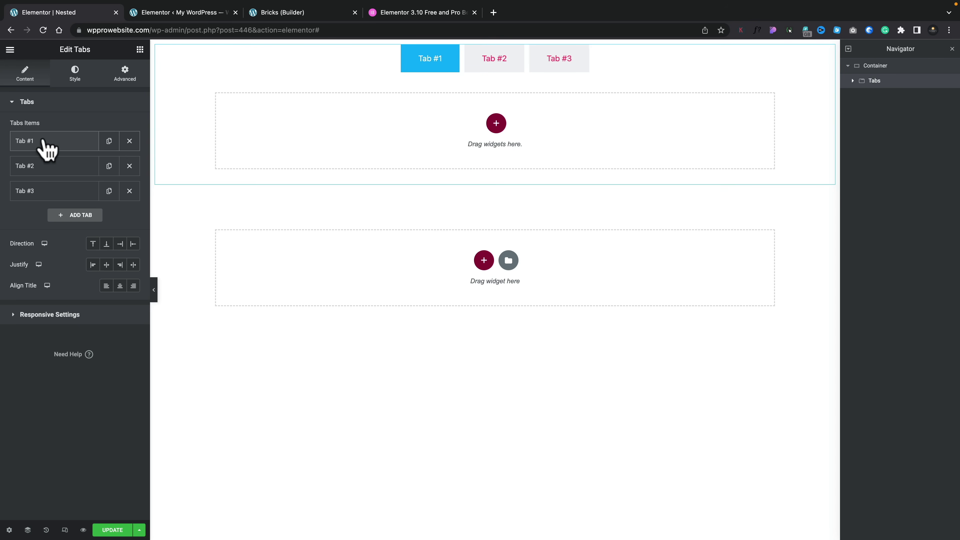
- Place Heading, Text Editor and Video widgets, in that order, inside Tab #1
click(140, 50)
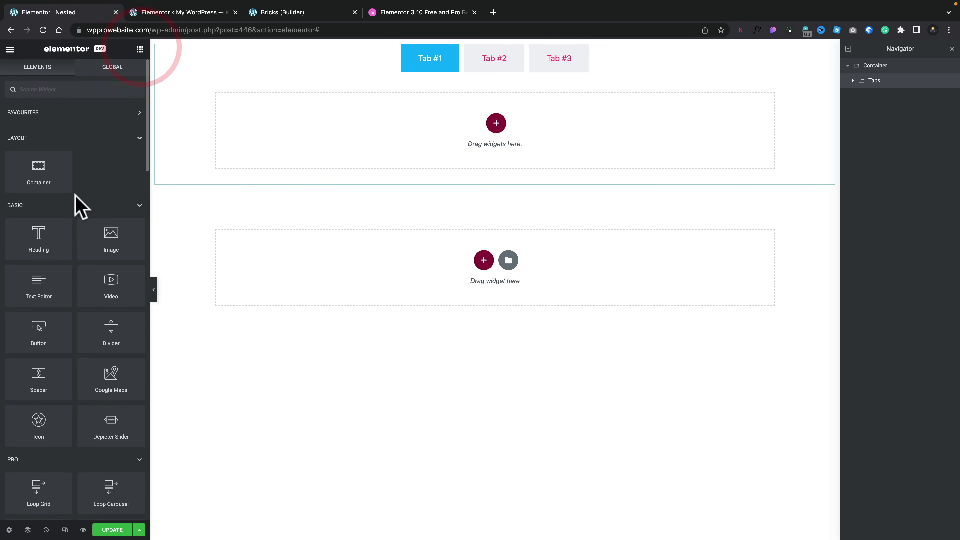
drag(26, 238, 285, 129)
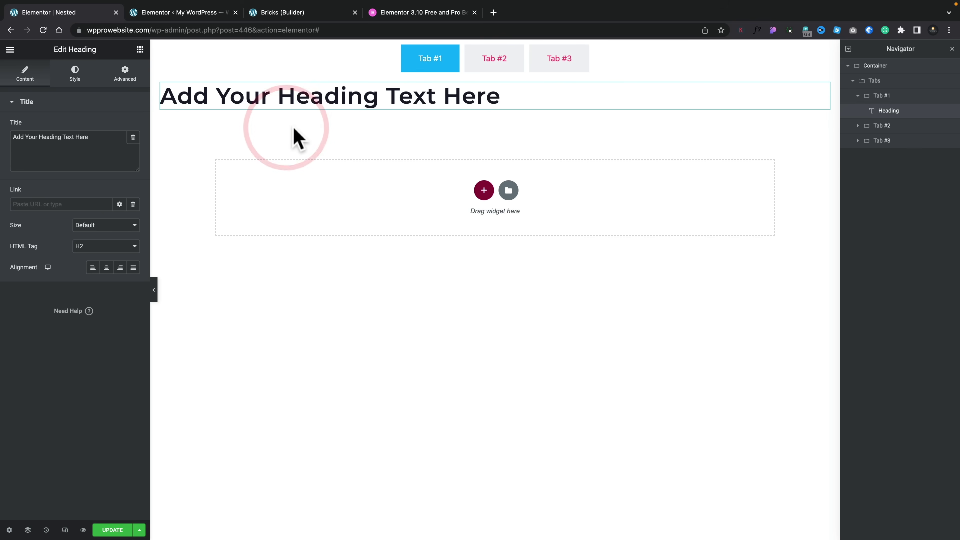
click(140, 50)
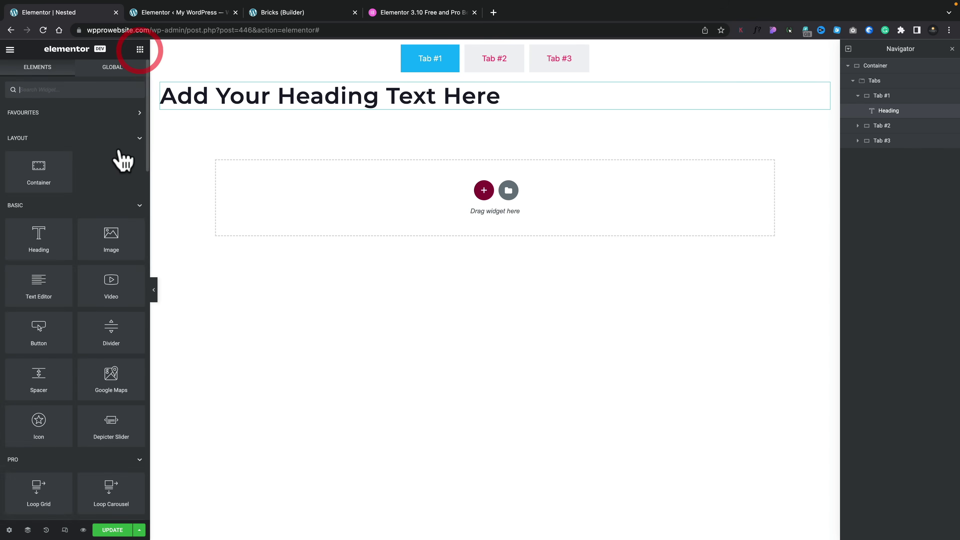
drag(31, 282, 297, 107)
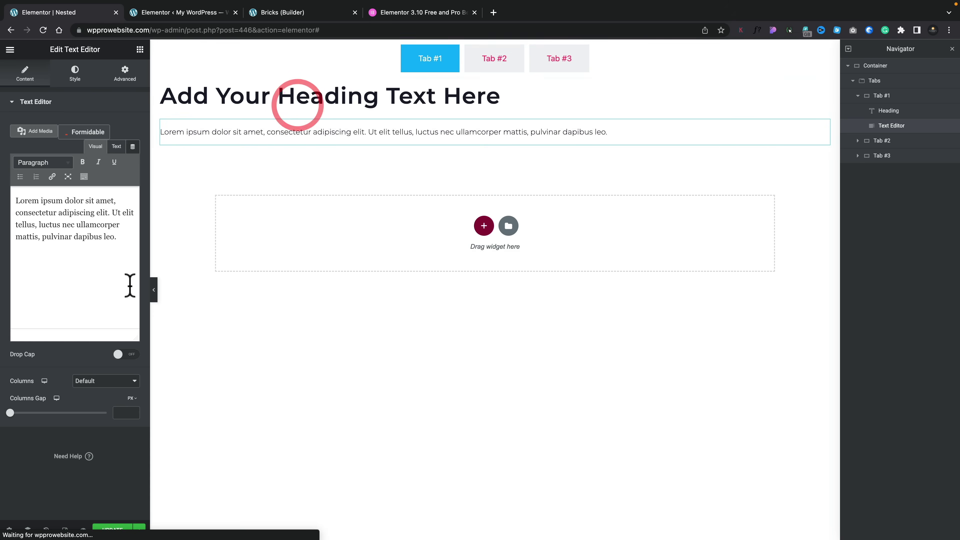
click(140, 49)
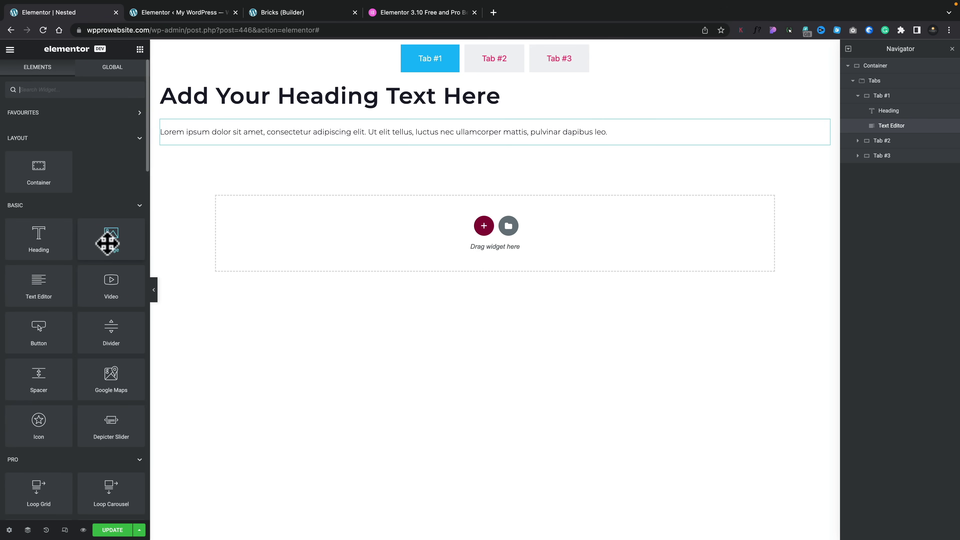
drag(109, 276, 285, 160)
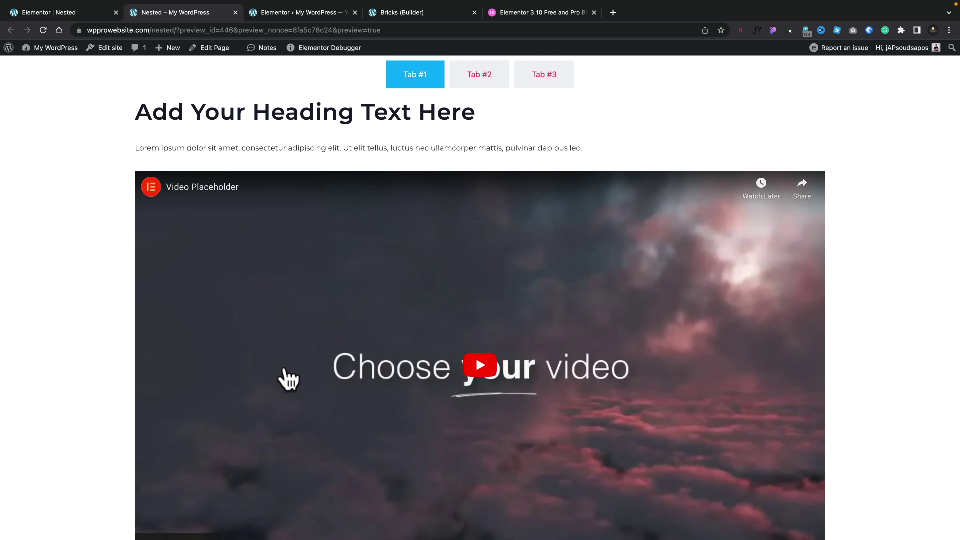
- Switch the live preview to Tab #2 and Tab #3 to confirm they are empty
click(484, 75)
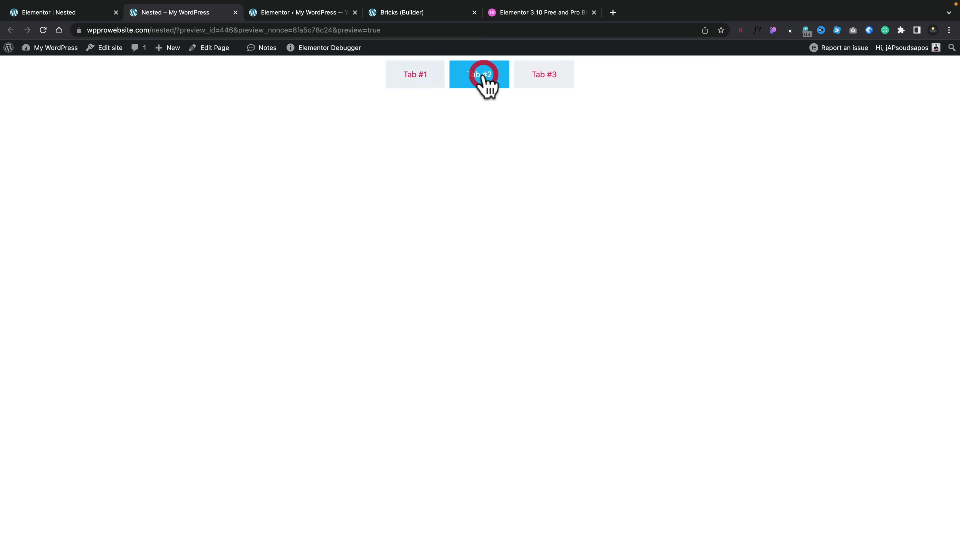
click(540, 83)
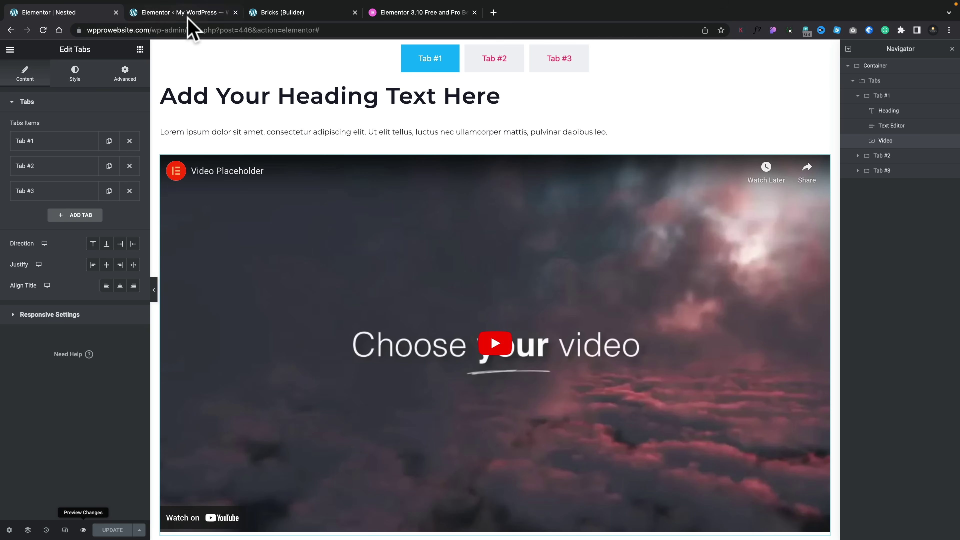
- In Bricks, insert an Accordion (Nestable) below the video and open its settings
click(292, 13)
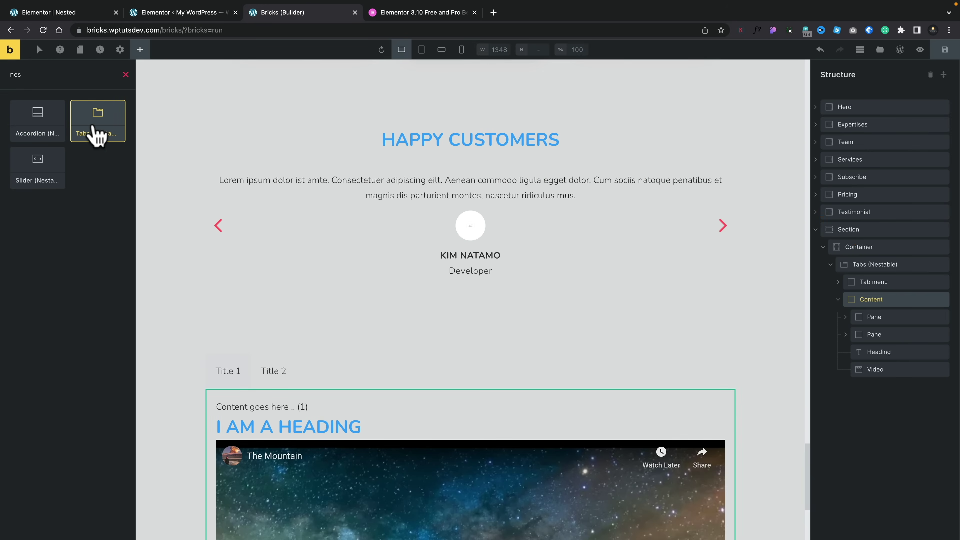
drag(34, 185, 90, 144)
scroll(260, 268, down, 5)
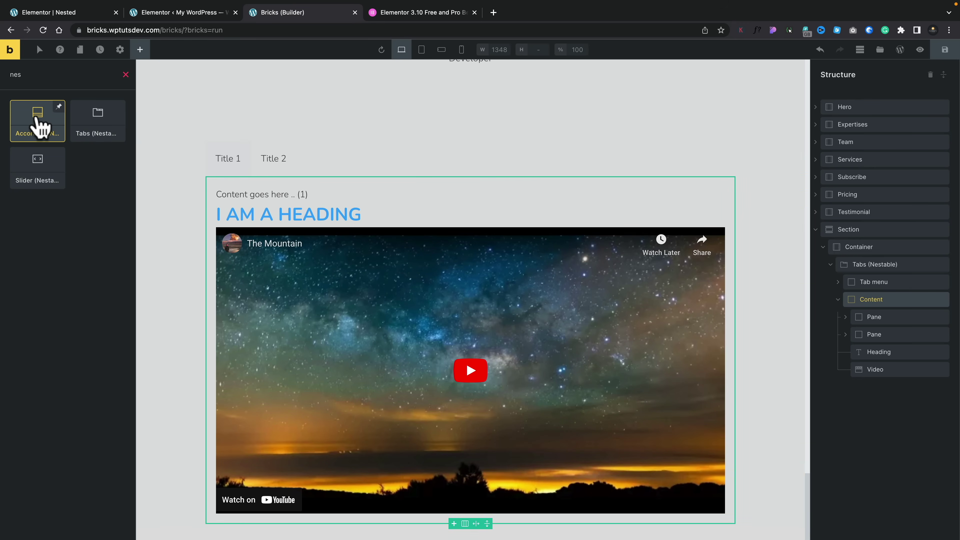
click(43, 130)
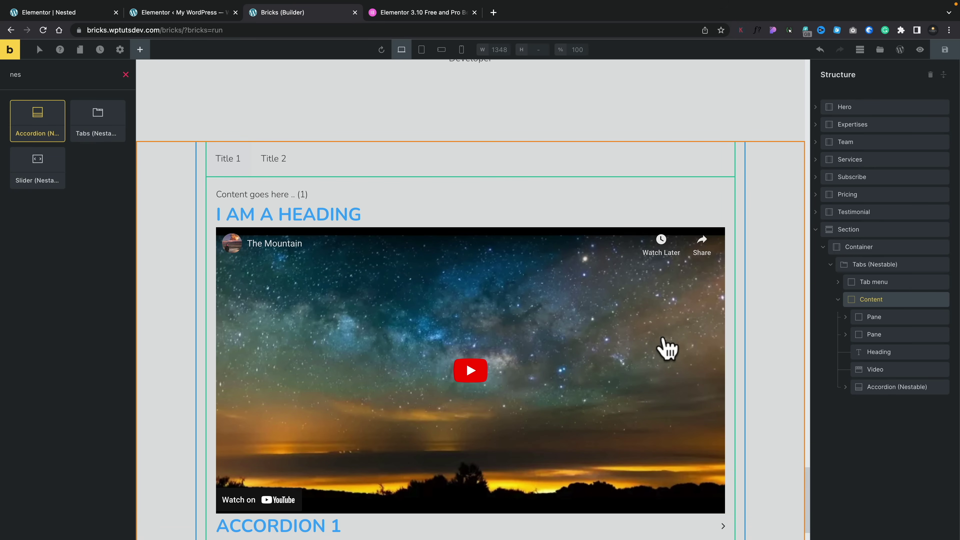
click(877, 387)
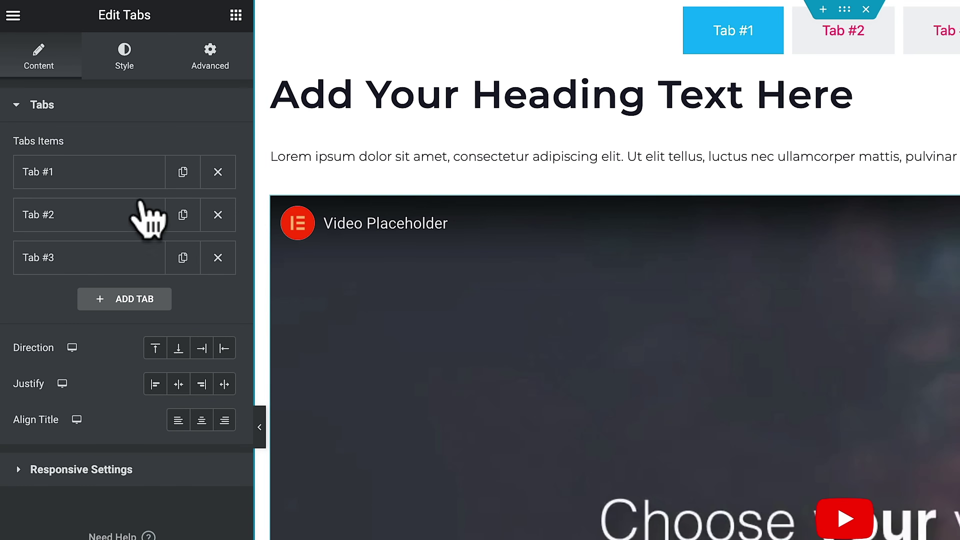
- Change the heading's Typography font size unit from PX to custom, keeping the value 45
click(585, 91)
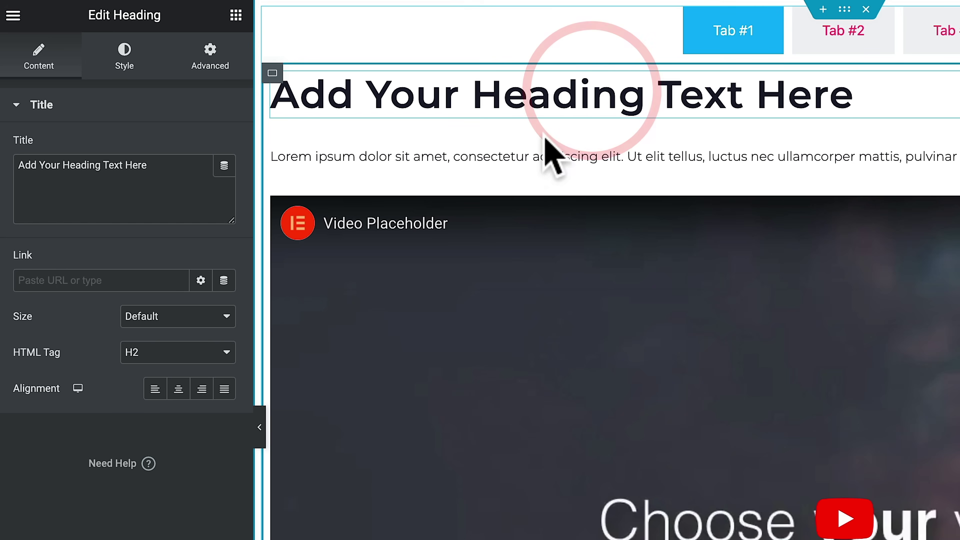
click(125, 49)
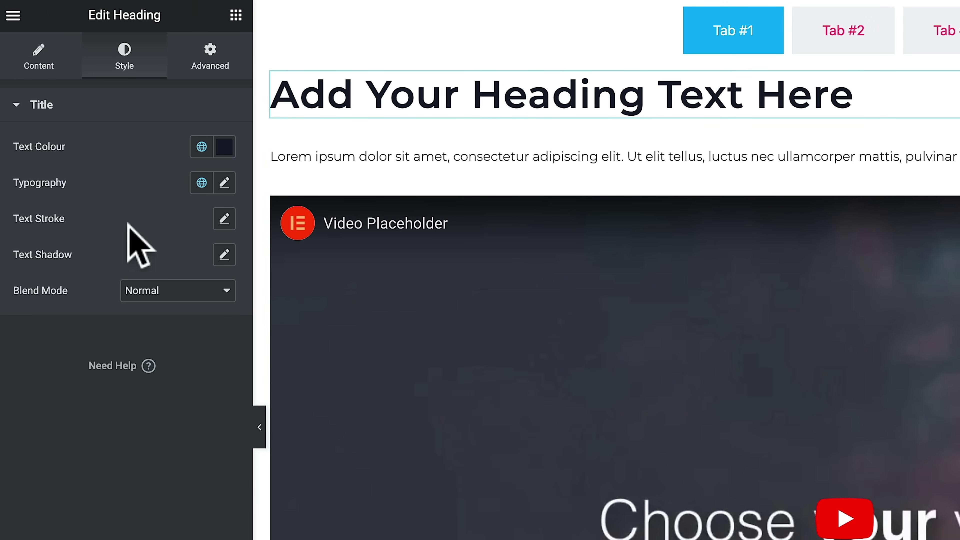
click(224, 183)
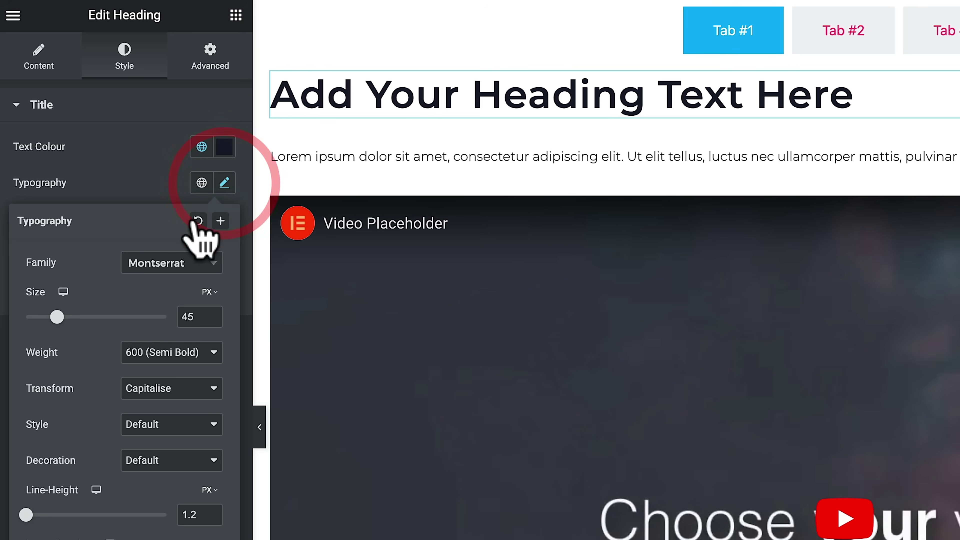
click(211, 294)
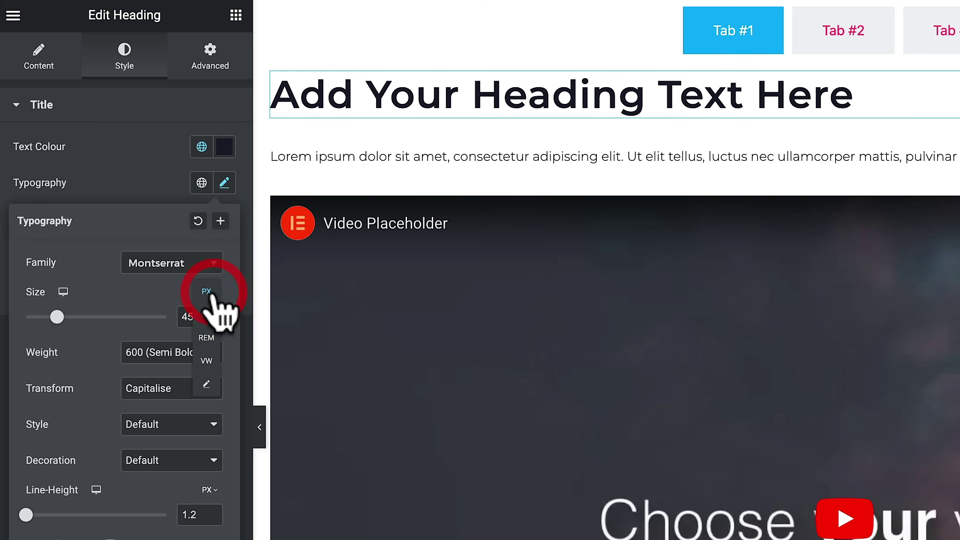
click(206, 385)
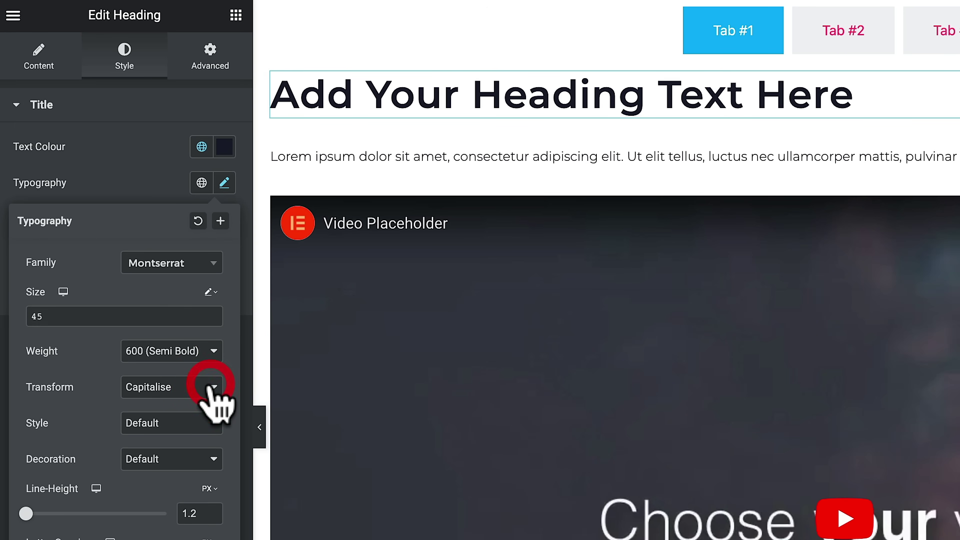
double_click(37, 317)
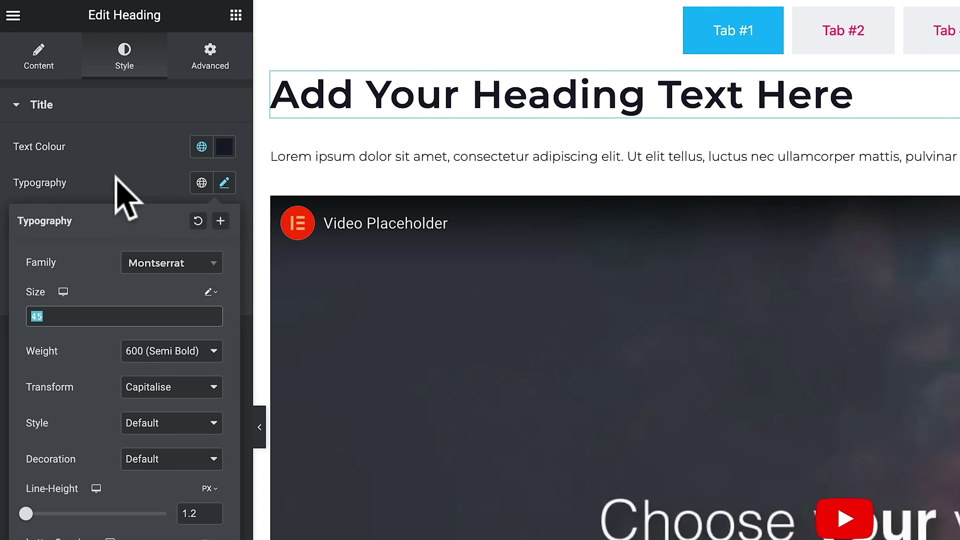
click(118, 182)
- Switch the heading's Advanced margin unit from PX to custom and edit the top margin
click(206, 55)
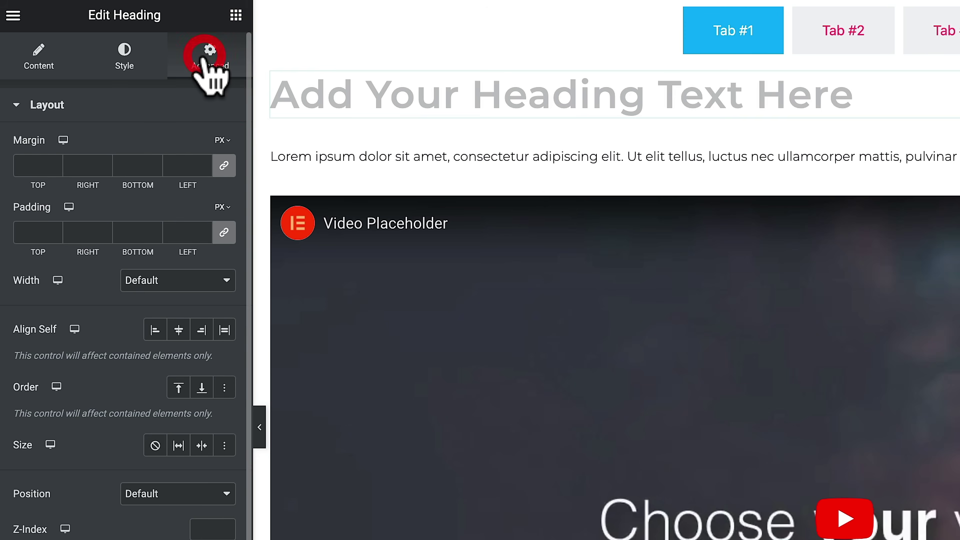
click(223, 141)
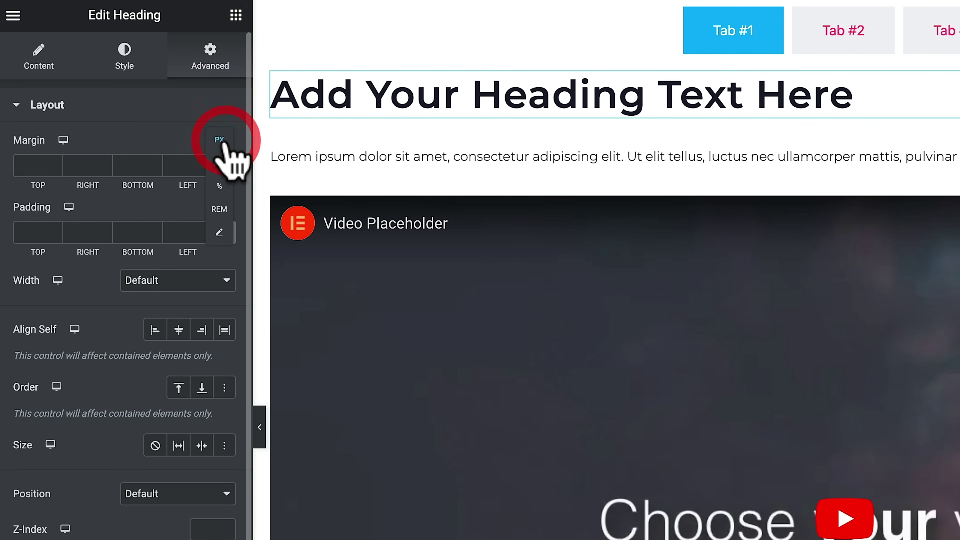
click(219, 232)
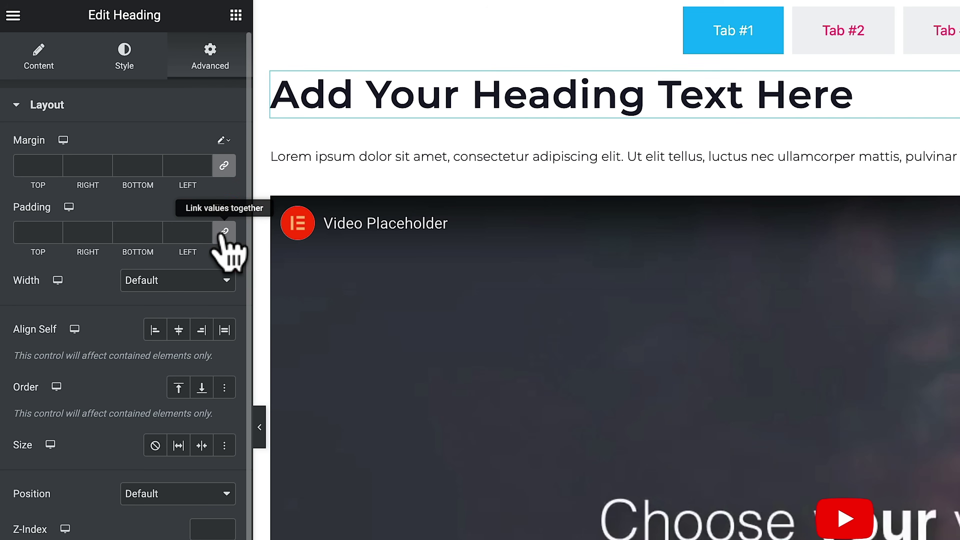
click(26, 165)
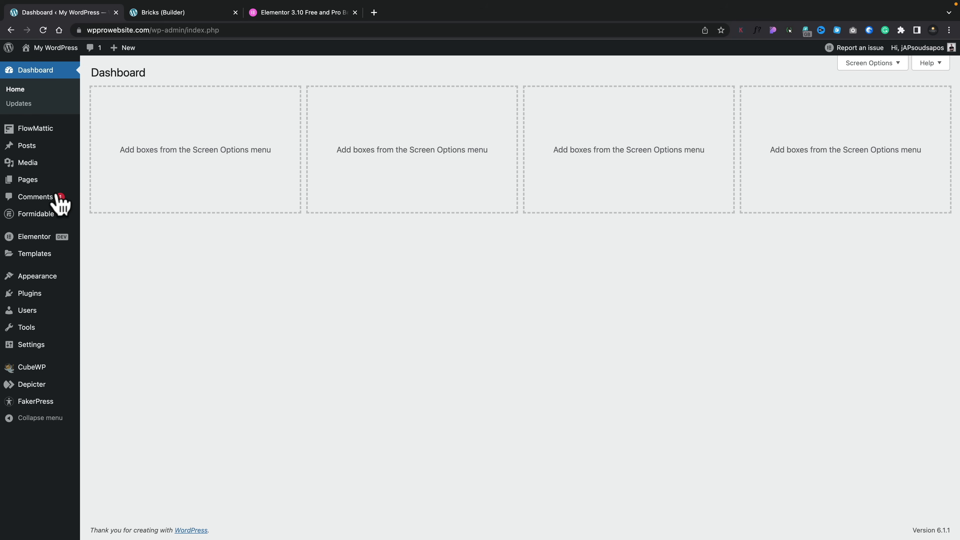
- Set Google Fonts to Disable in Elementor's Advanced settings and save the changes
mouse_move(38, 242)
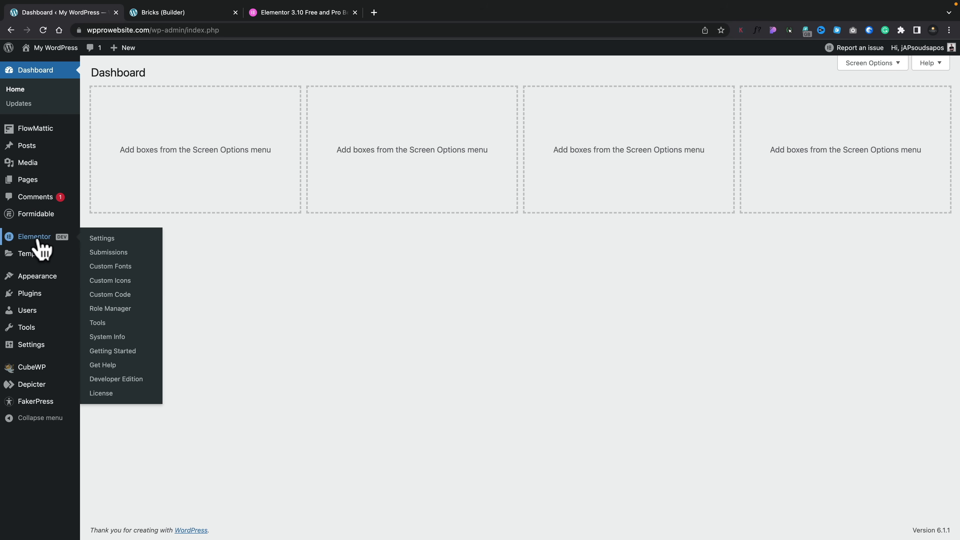
click(93, 238)
click(212, 107)
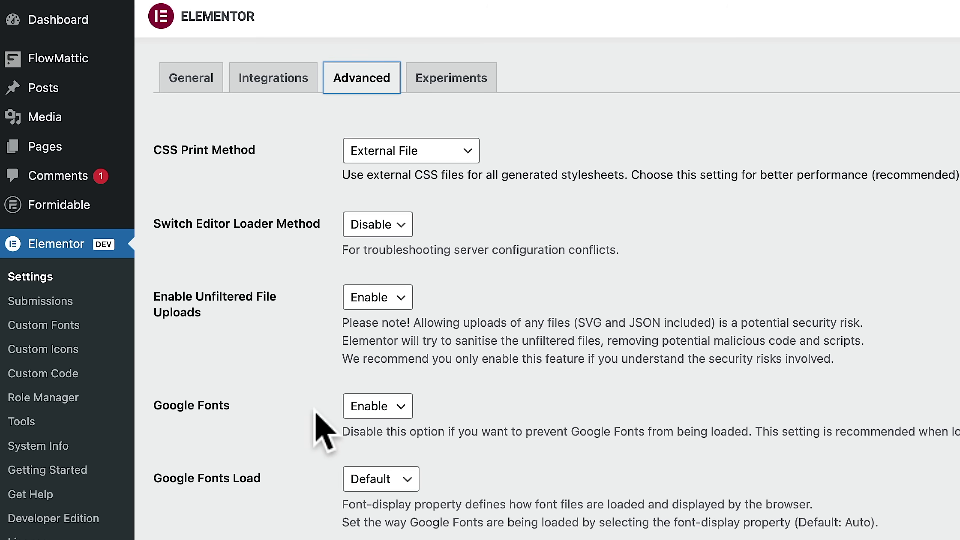
click(375, 408)
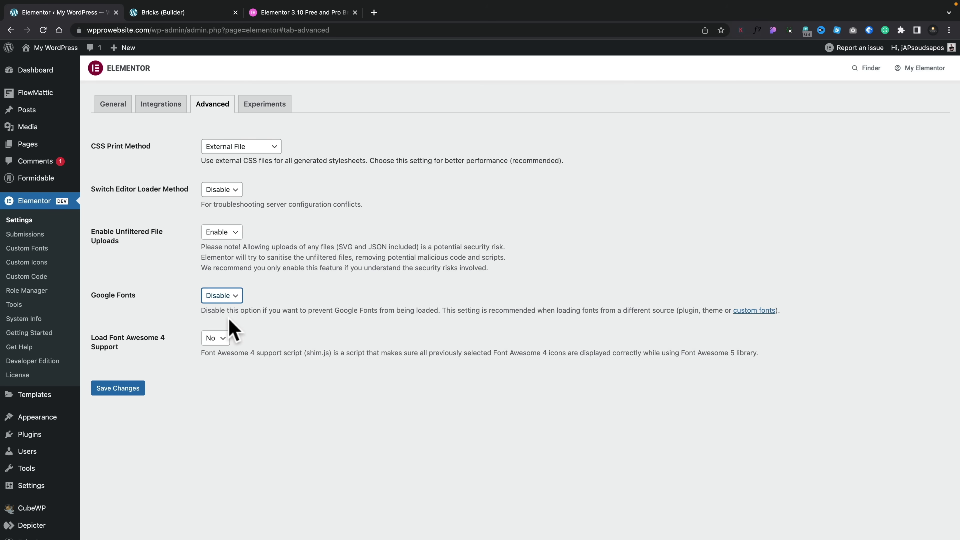
click(126, 393)
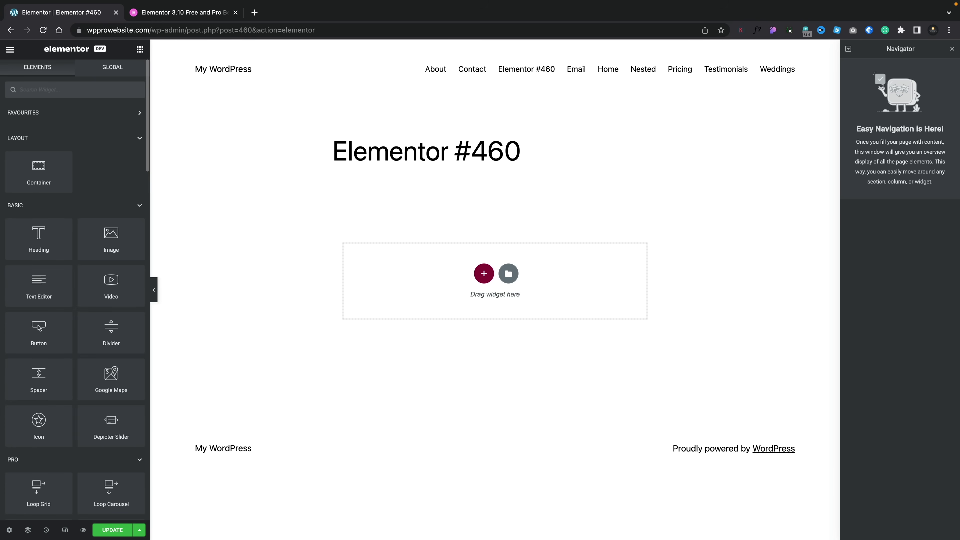
- Place a Countdown widget whose Due Date uses the ACF Date Time Field with key 'Due Date'
text(count)
drag(100, 124, 415, 287)
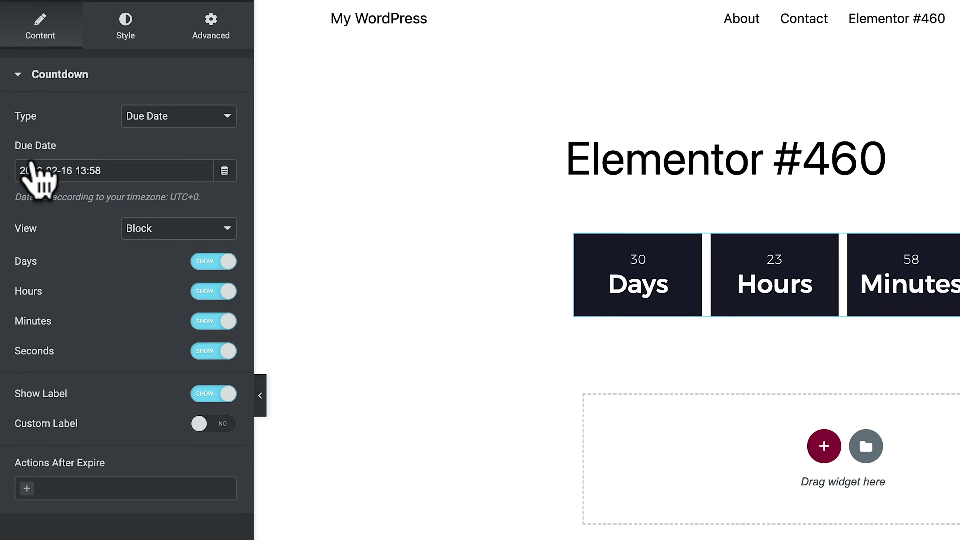
click(226, 172)
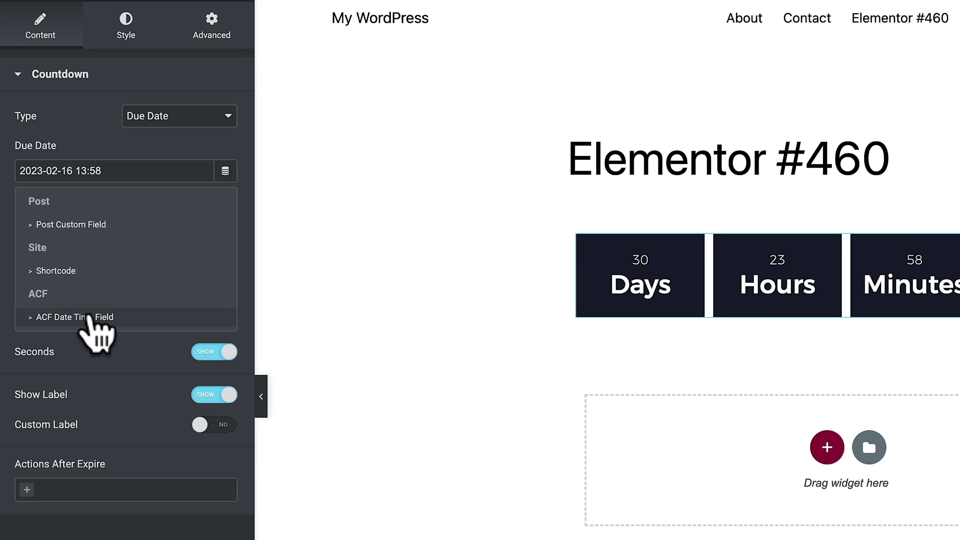
click(101, 317)
click(28, 171)
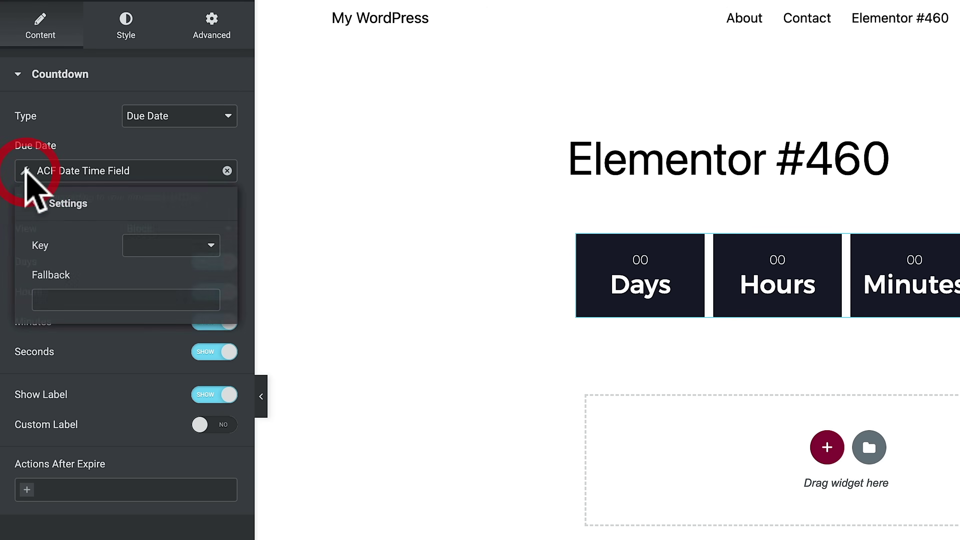
click(158, 239)
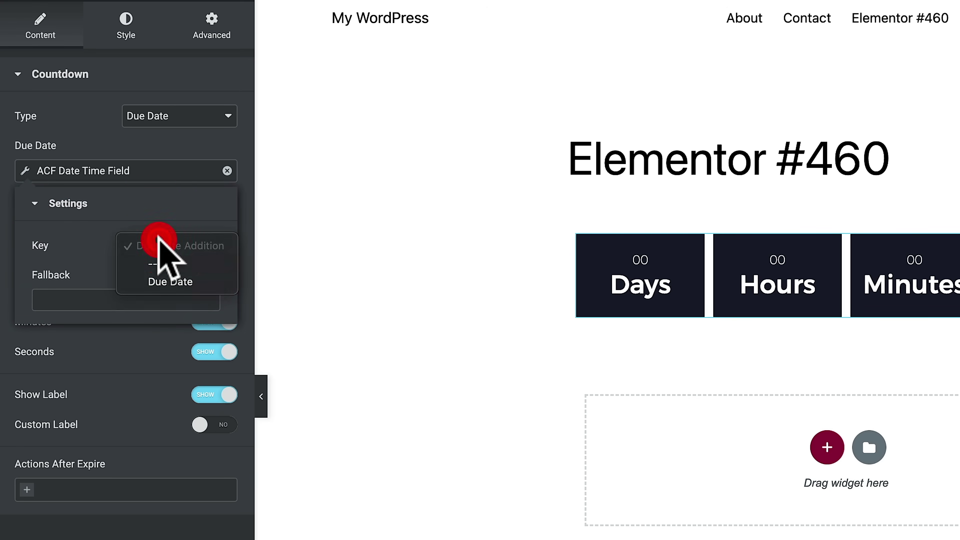
click(161, 276)
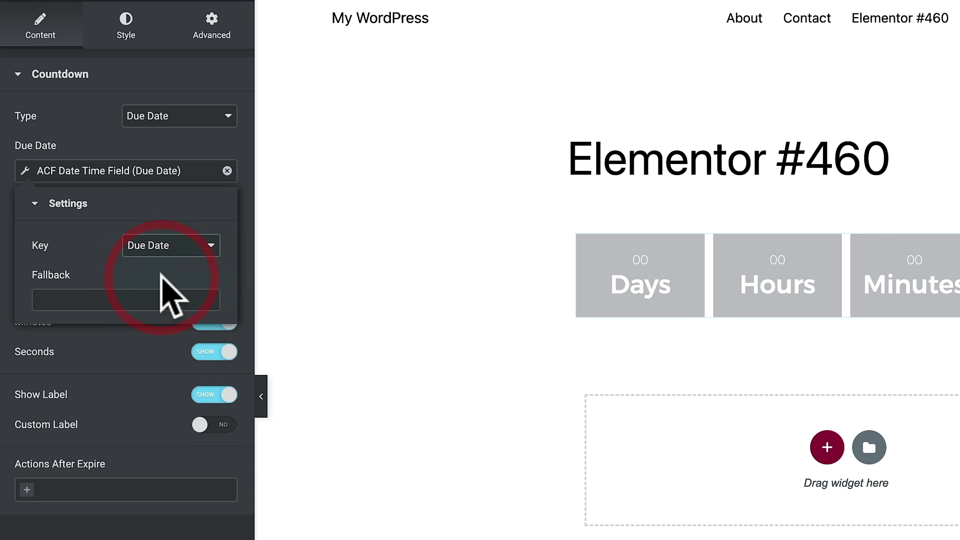
click(140, 299)
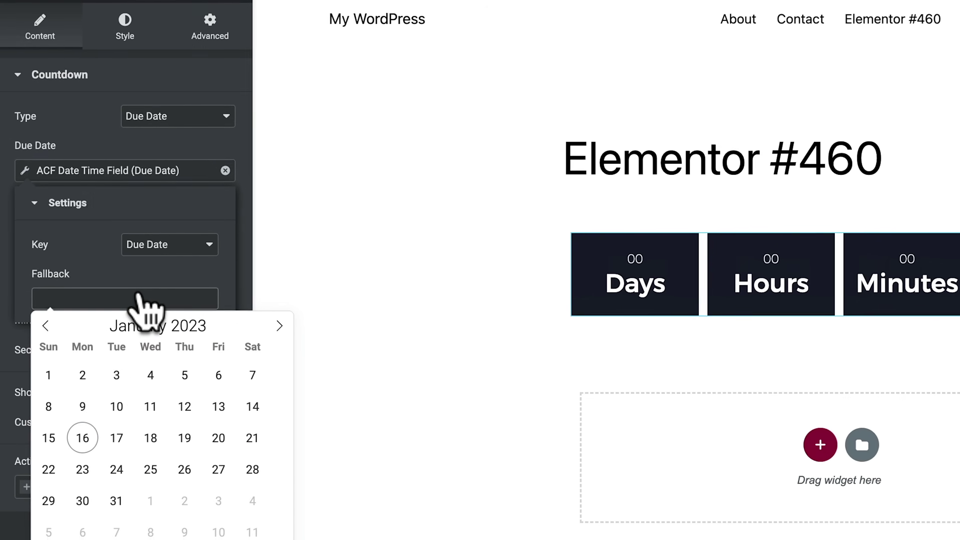